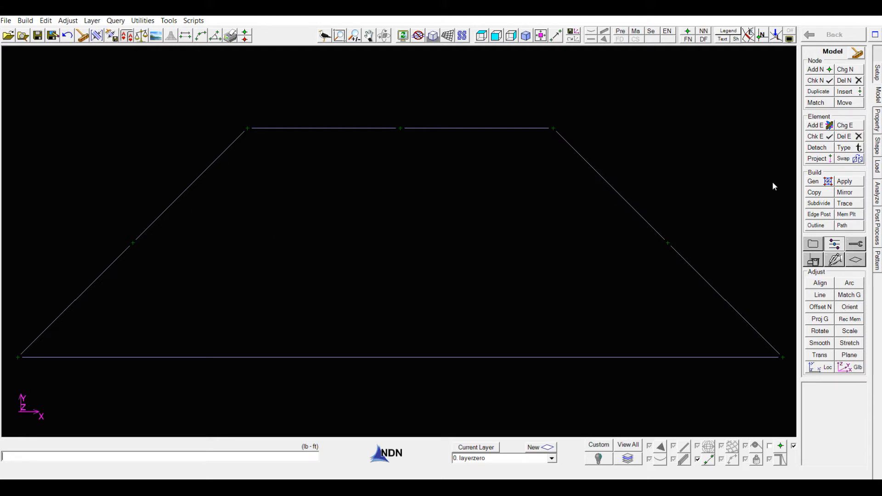
- Review the default element properties, the prestress values in the unit settings and the default library files
{"action": "left_click", "coordinate": [878, 73]}
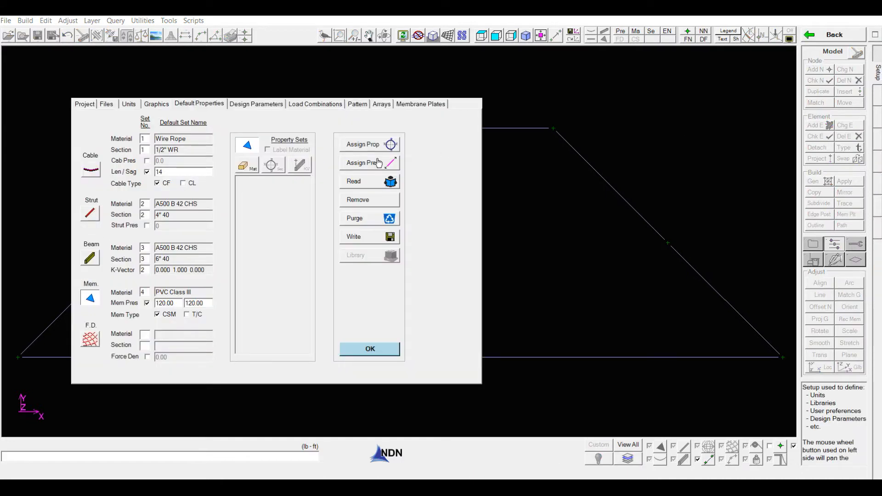
{"action": "left_click", "coordinate": [125, 104]}
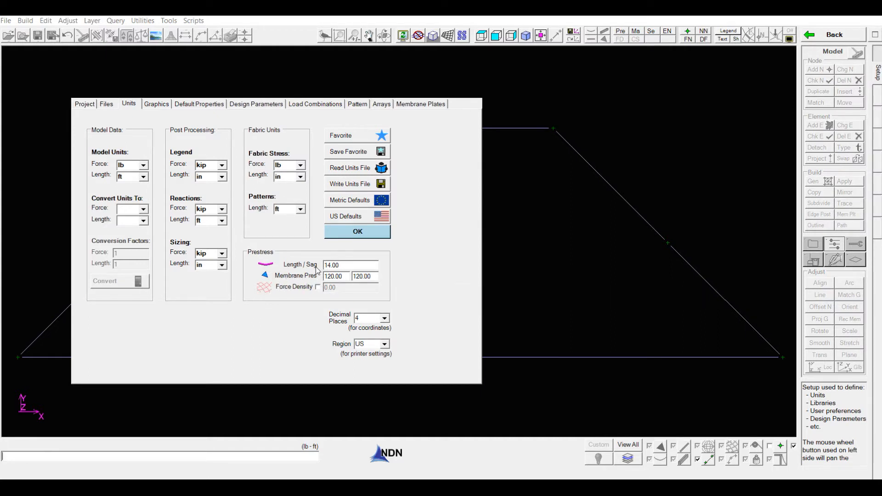
{"action": "double_click", "coordinate": [343, 265]}
{"action": "left_click", "coordinate": [344, 265]}
{"action": "left_click", "coordinate": [107, 105]}
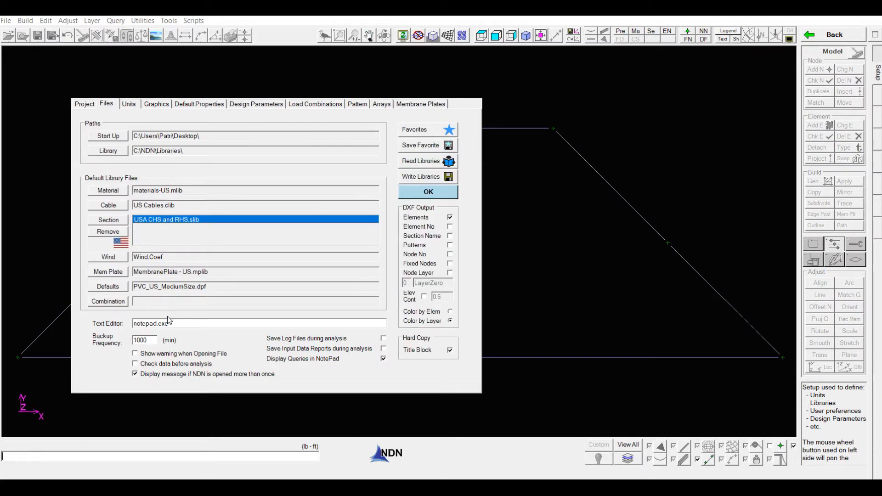
{"action": "left_click", "coordinate": [427, 192]}
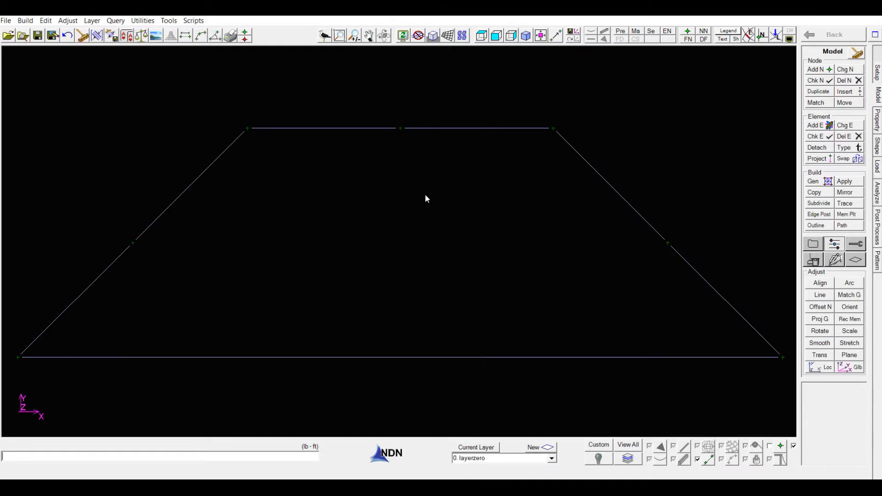
- Examine the node degree-of-freedom codes around the trapezoid outline
{"action": "left_click", "coordinate": [877, 121]}
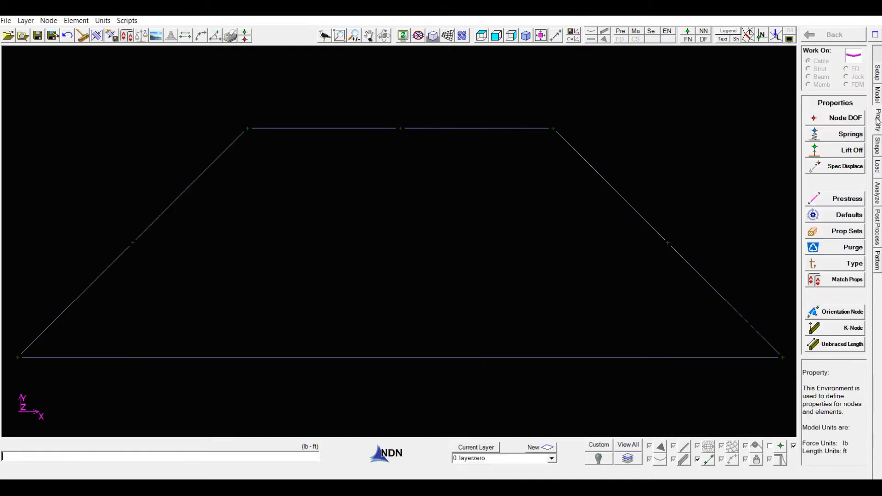
{"action": "left_click", "coordinate": [837, 121]}
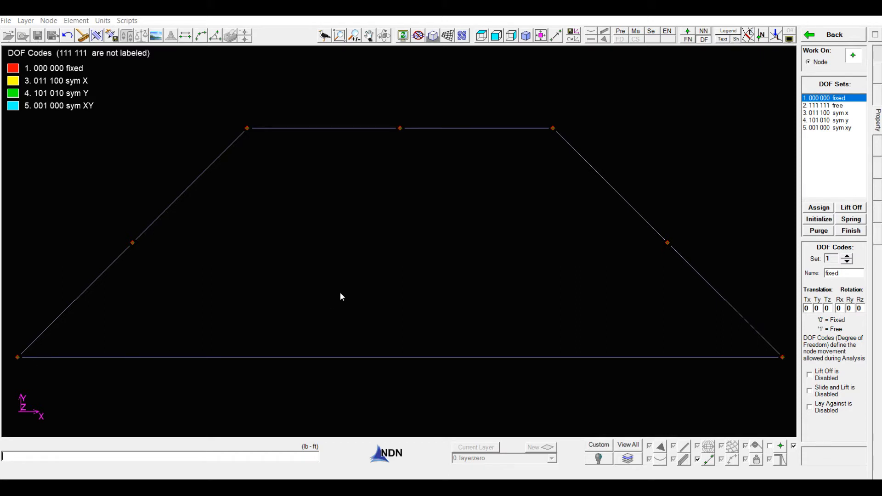
{"action": "left_click", "coordinate": [858, 233]}
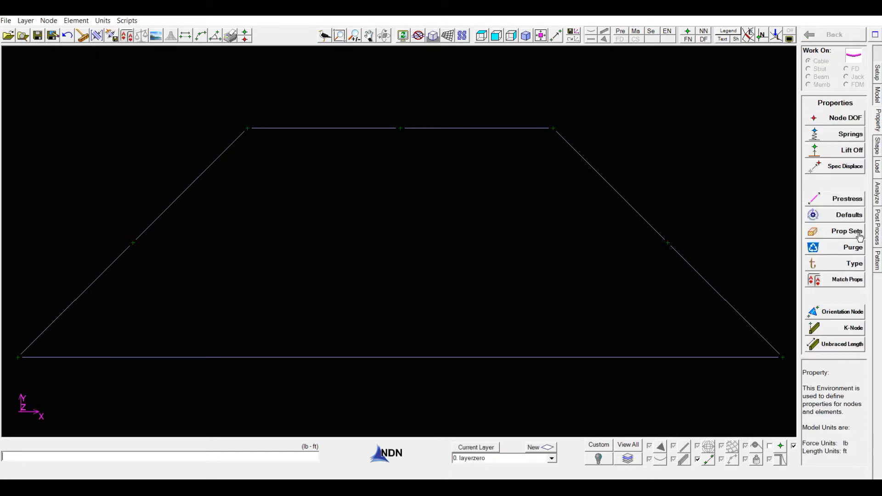
- Start a stretched Union Jack membrane mesh with 10 warp and 10 fill segments and define its perimeter through the trapezoid's four corners
{"action": "left_click", "coordinate": [878, 96]}
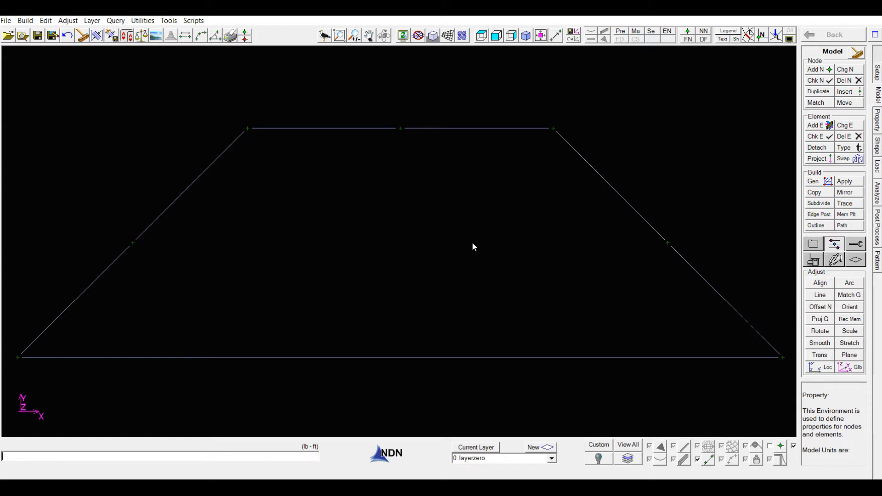
{"action": "left_click", "coordinate": [820, 181]}
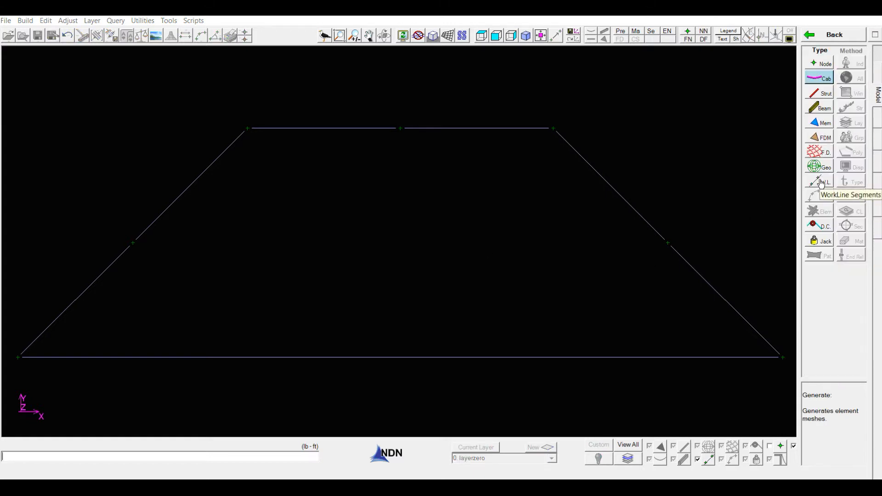
{"action": "left_click", "coordinate": [825, 123]}
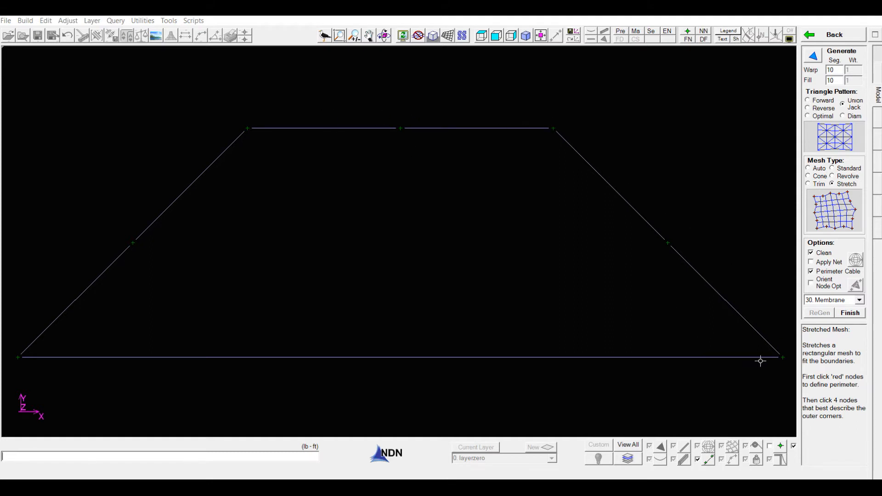
{"action": "left_click", "coordinate": [779, 357]}
{"action": "left_click", "coordinate": [554, 128]}
{"action": "left_click", "coordinate": [246, 128]}
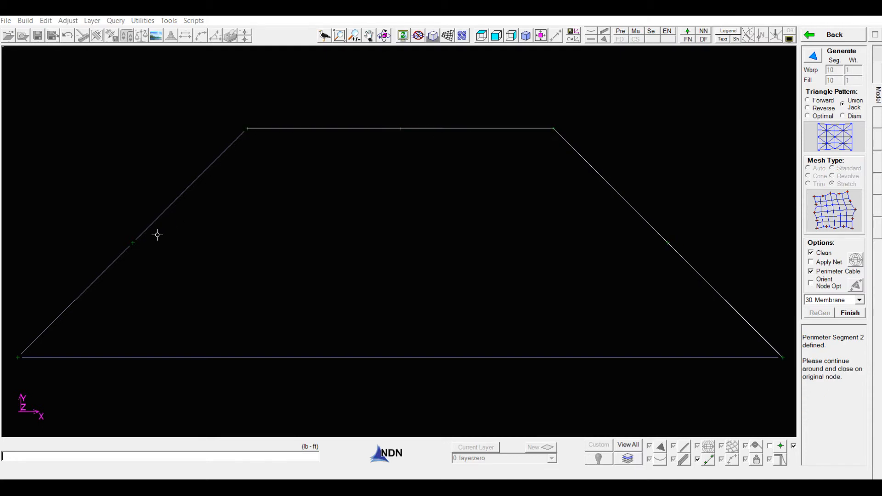
{"action": "left_click", "coordinate": [19, 357]}
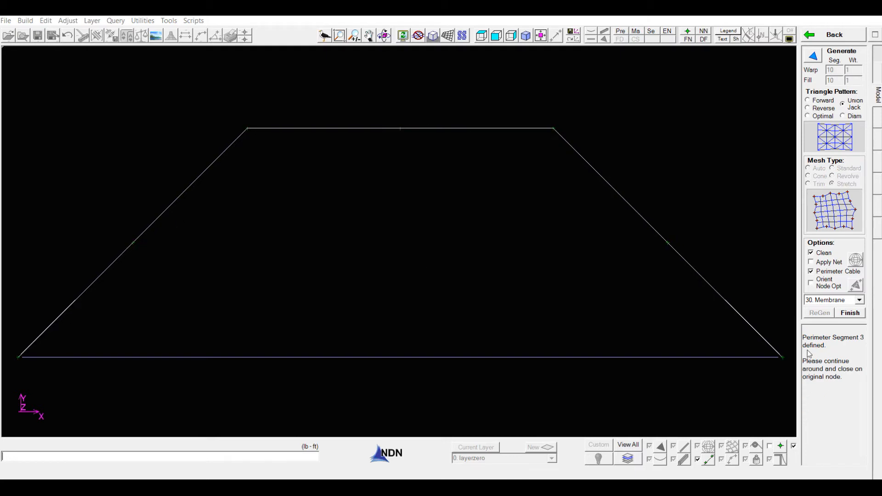
{"action": "left_click", "coordinate": [785, 357]}
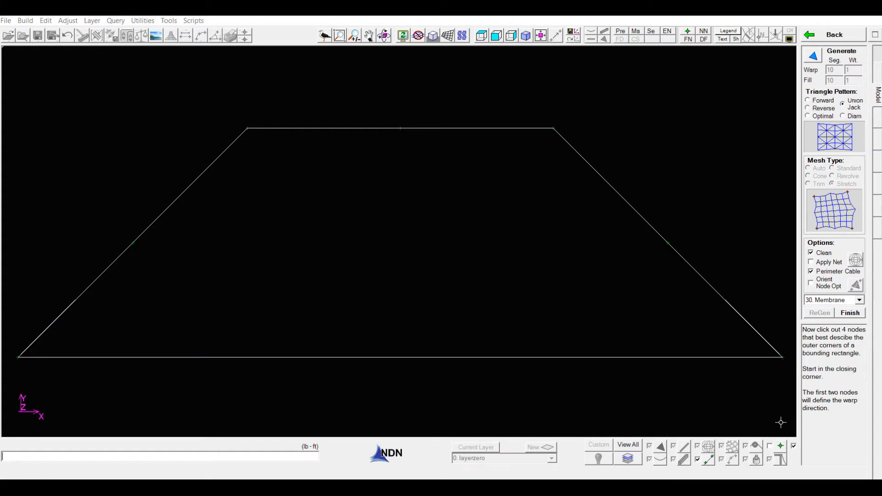
- Define the trapezoid's four corner nodes as the mesh's bounding corners, starting at the closing corner, and finish generating the membrane
{"action": "left_click", "coordinate": [782, 356]}
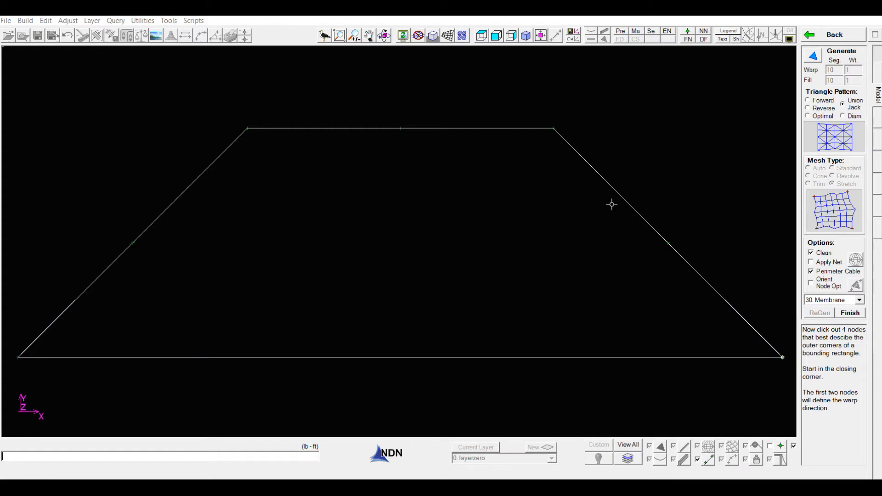
{"action": "left_click", "coordinate": [553, 128]}
{"action": "left_click", "coordinate": [246, 127]}
{"action": "left_click", "coordinate": [17, 354]}
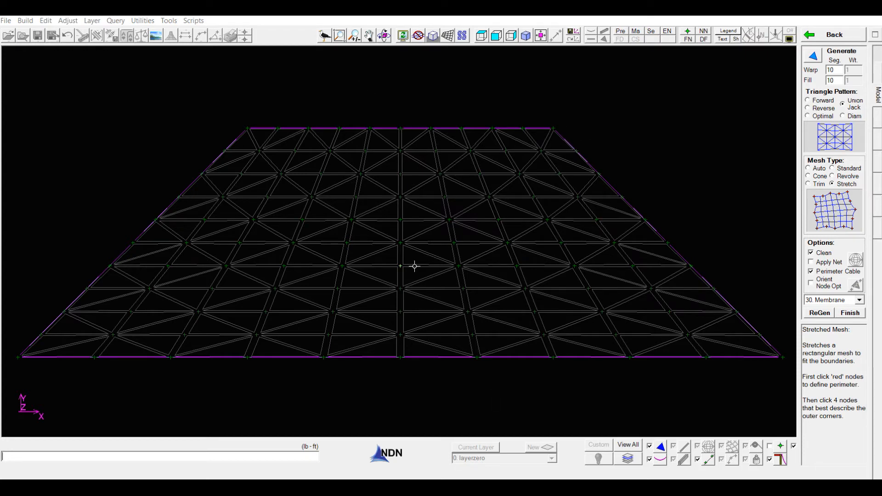
{"action": "left_click", "coordinate": [856, 315]}
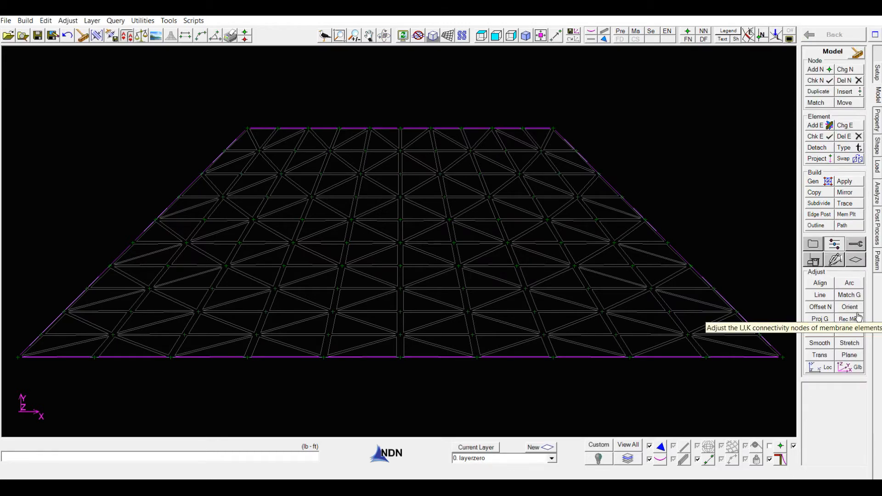
- Assign the default properties and default prestress to the meshed model
{"action": "left_click", "coordinate": [877, 74]}
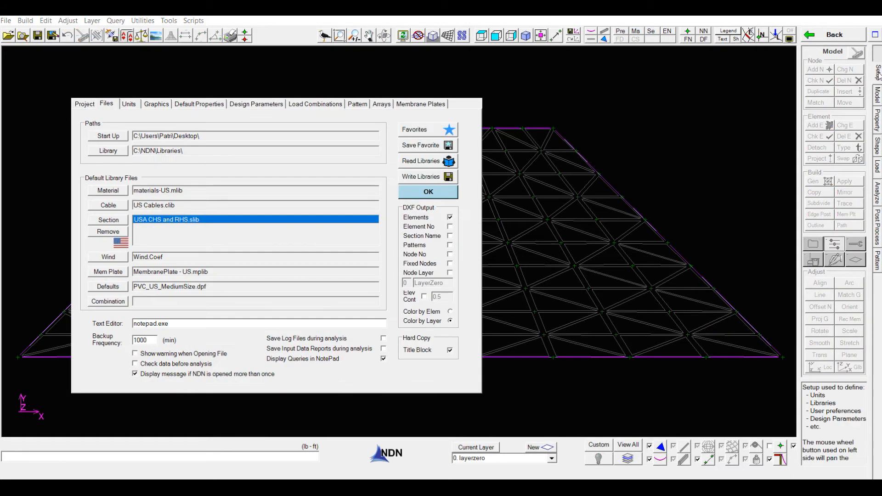
{"action": "left_click", "coordinate": [197, 106]}
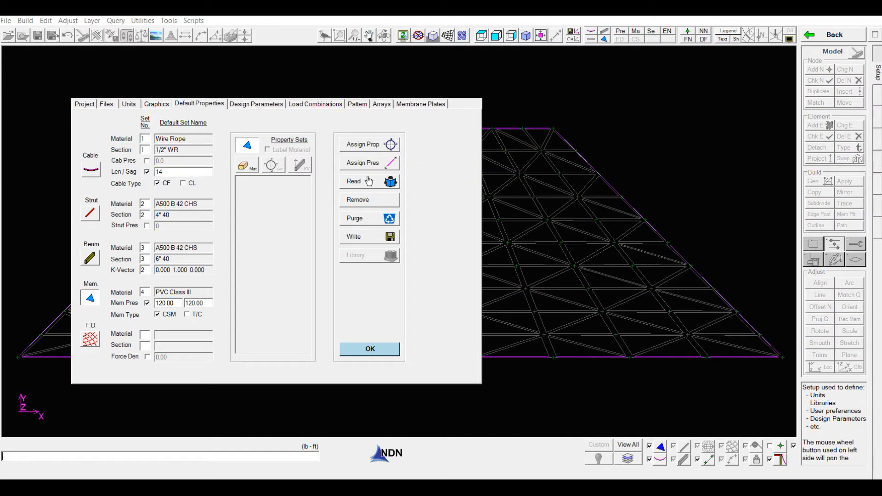
{"action": "left_click", "coordinate": [364, 144]}
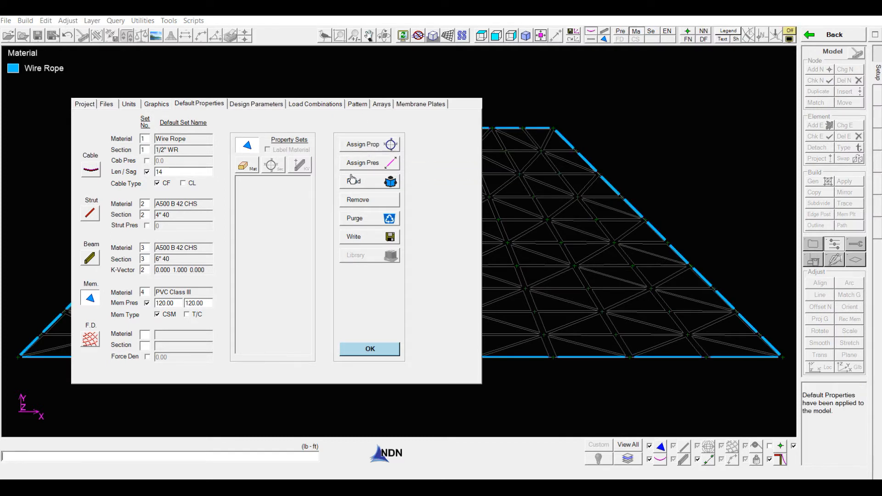
{"action": "left_click", "coordinate": [358, 164]}
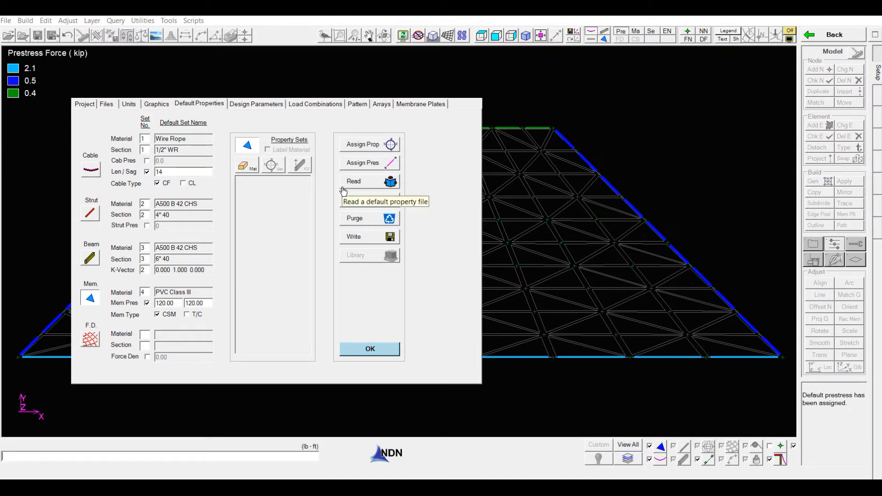
{"action": "left_click", "coordinate": [380, 348]}
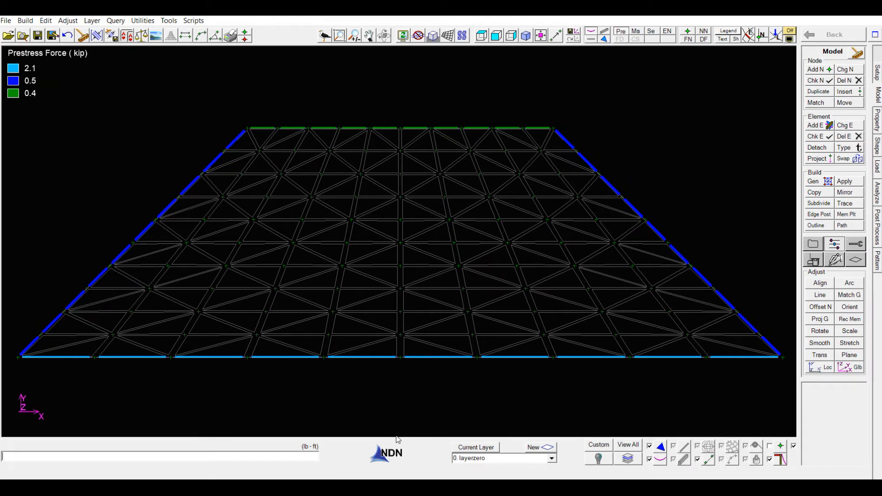
- Examine the degree-of-freedom codes of the nodes on the generated mesh
{"action": "left_click", "coordinate": [878, 123]}
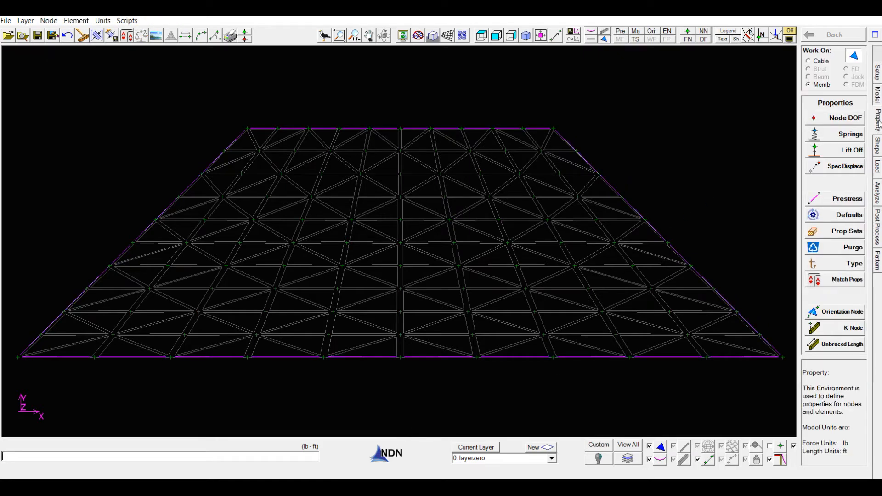
{"action": "left_click", "coordinate": [829, 121]}
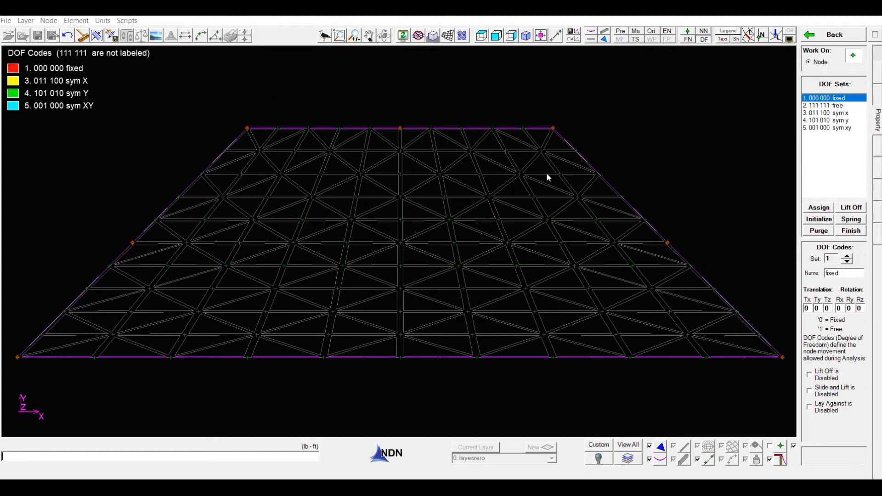
{"action": "left_click", "coordinate": [850, 230]}
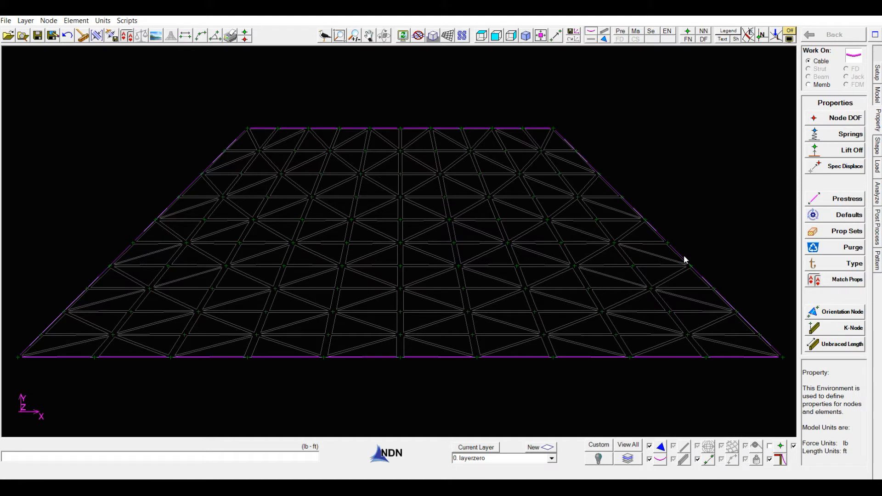
- Check the model data for shape generation and read the input data report for warnings or errors
{"action": "left_click", "coordinate": [877, 147]}
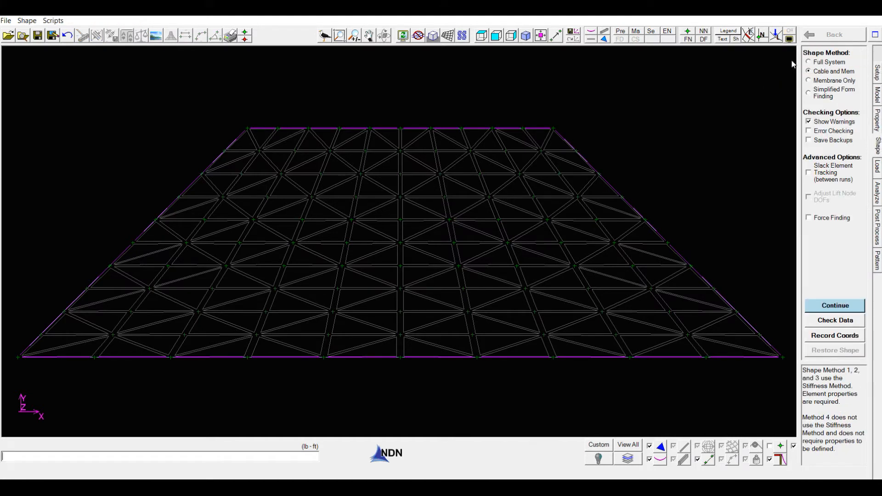
{"action": "left_click", "coordinate": [828, 324]}
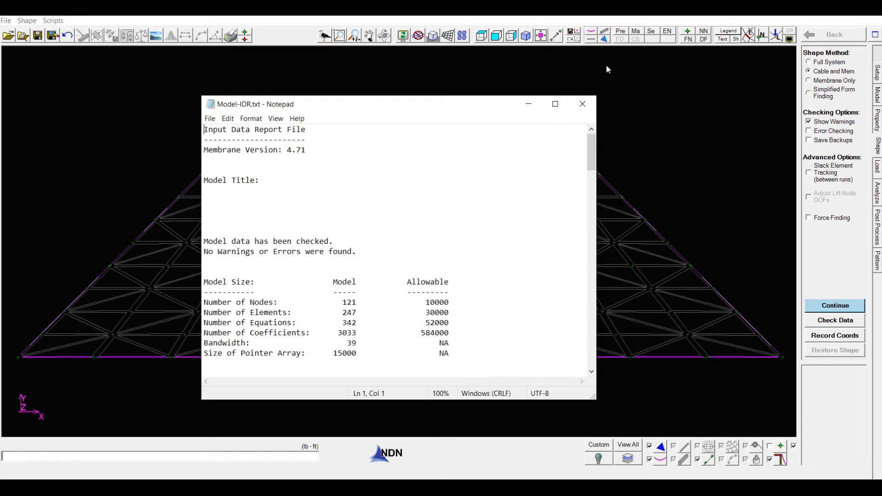
{"action": "left_click", "coordinate": [590, 103]}
- Run shape generation with the Cable and Mem method, 100 iterations and a 0.100 tolerance, and finish the run
{"action": "left_click", "coordinate": [820, 307]}
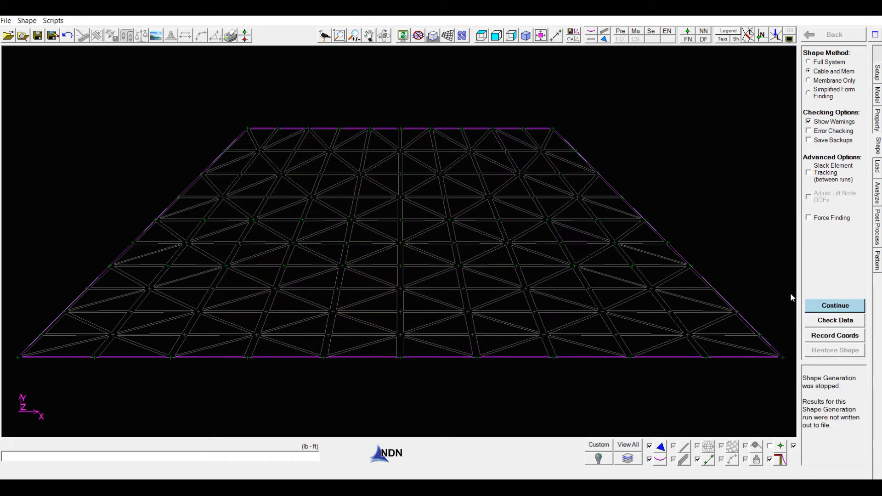
{"action": "left_click", "coordinate": [826, 312]}
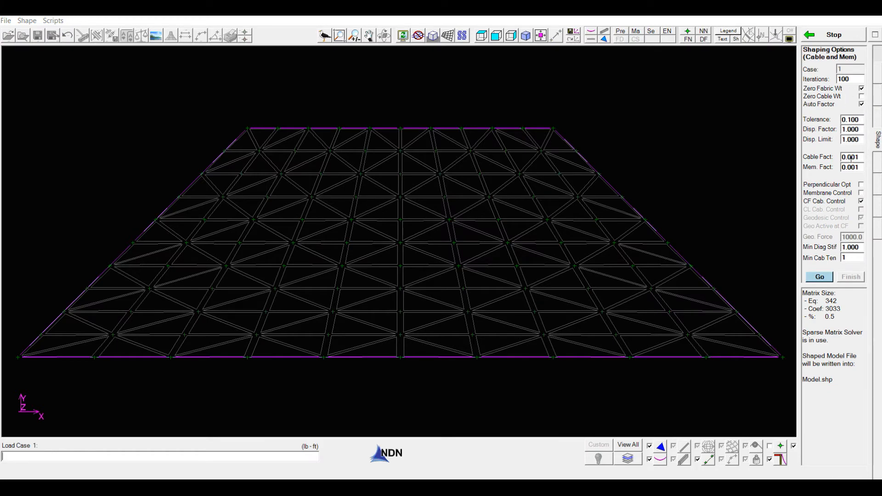
{"action": "double_click", "coordinate": [855, 79]}
{"action": "left_click", "coordinate": [843, 79]}
{"action": "left_click", "coordinate": [825, 280]}
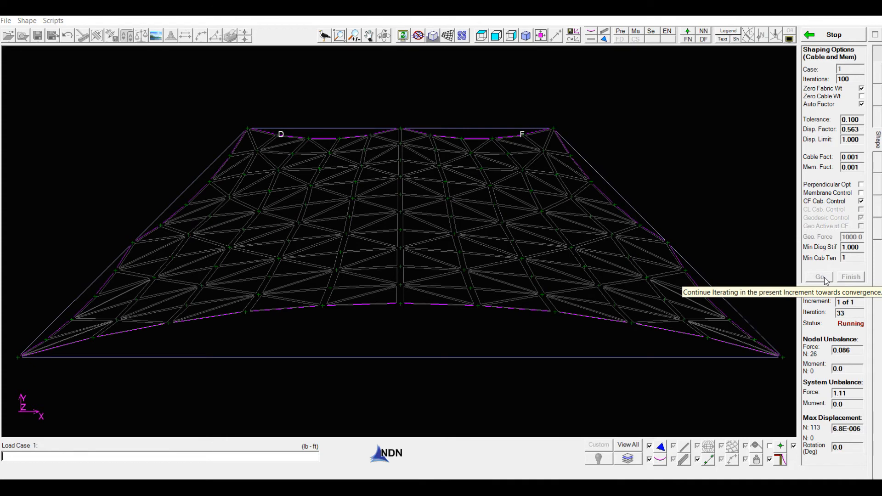
{"action": "double_click", "coordinate": [848, 314]}
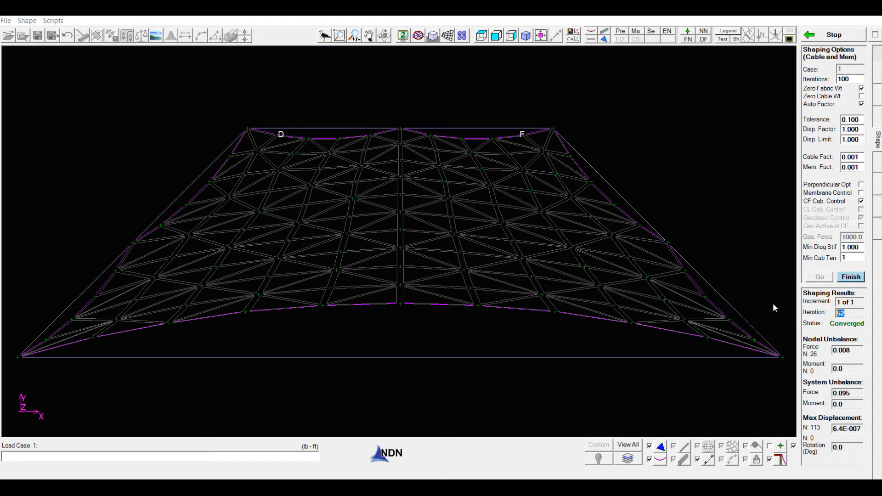
{"action": "left_click", "coordinate": [852, 277]}
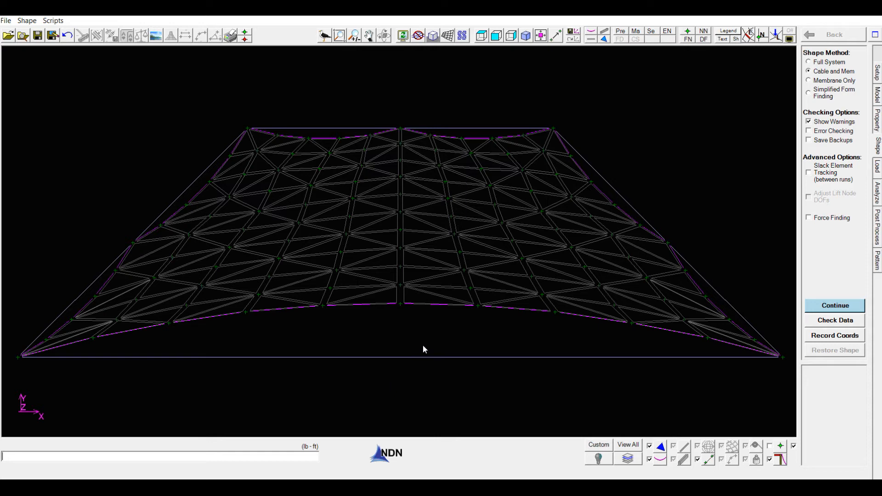
- Select the full string of cables along the membrane's long lower edge for the Arc adjustment
{"action": "left_click", "coordinate": [877, 95]}
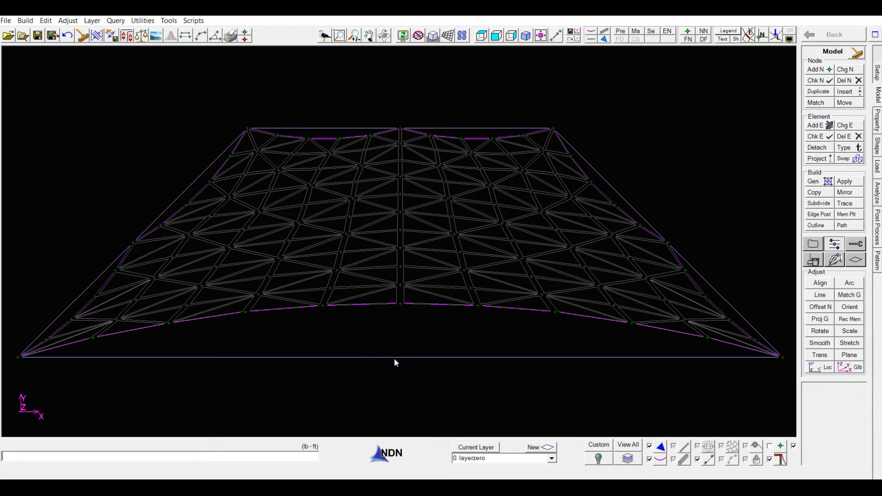
{"action": "left_click", "coordinate": [851, 285]}
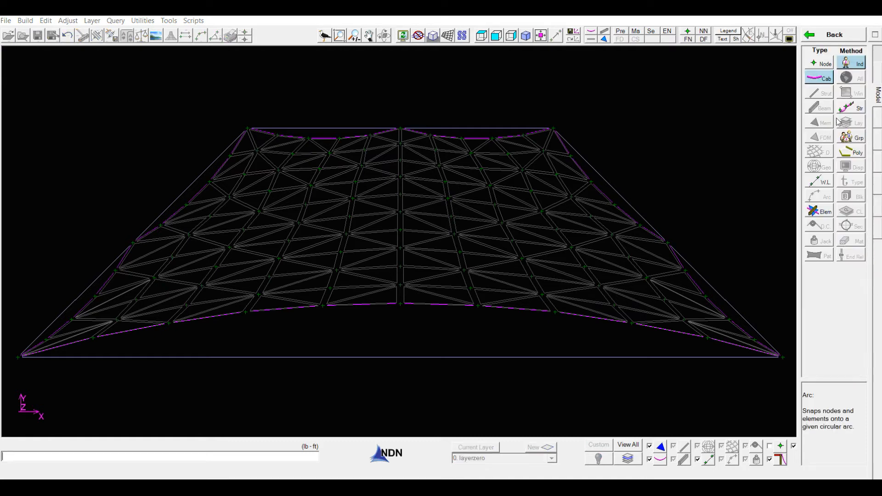
{"action": "left_click", "coordinate": [847, 109]}
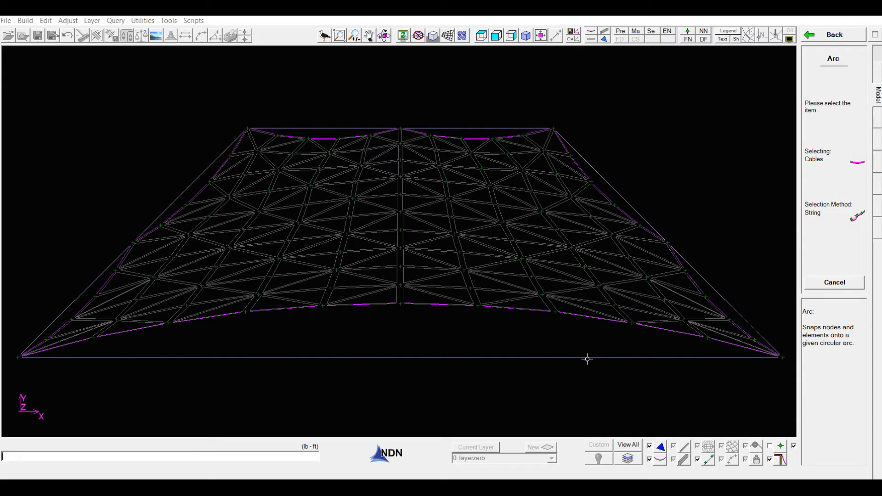
{"action": "left_click", "coordinate": [733, 345]}
{"action": "left_click", "coordinate": [70, 345]}
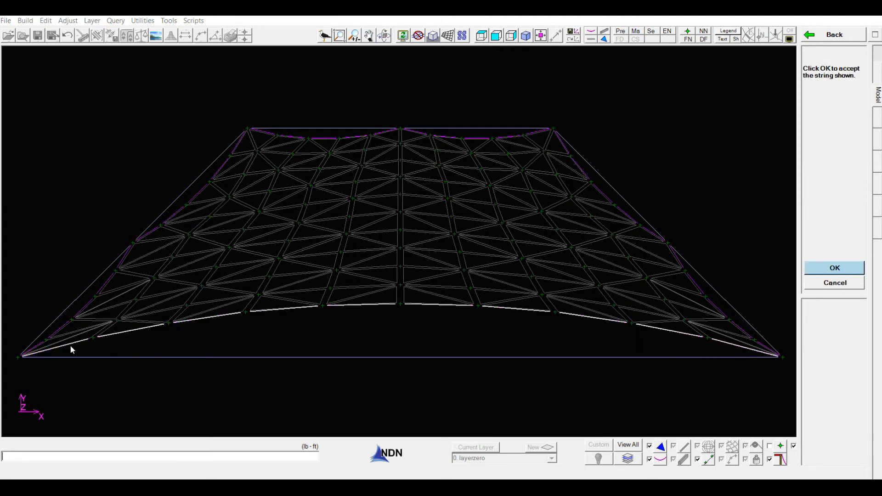
{"action": "key", "text": "Return"}
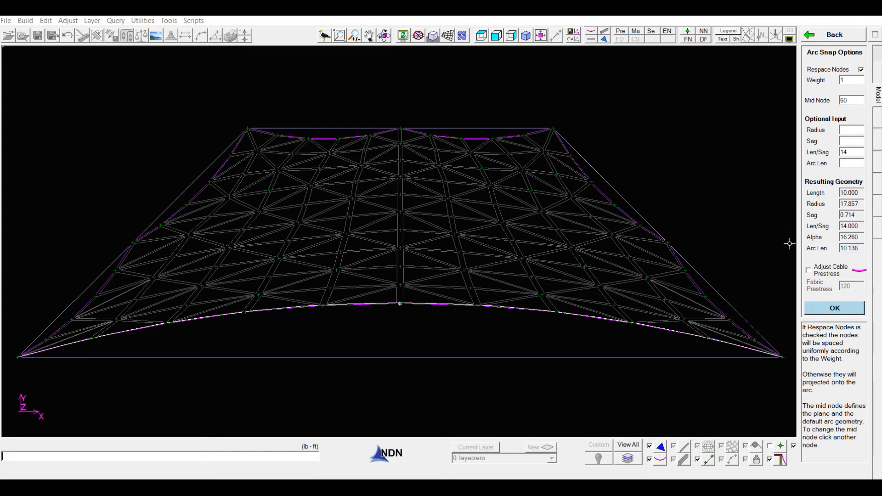
- Try a length-to-sag ratio of 25 for the lower edge cable arc
{"action": "left_click_drag", "start_coordinate": [849, 153], "coordinate": [829, 151]}
{"action": "left_click", "coordinate": [845, 153]}
{"action": "left_click_drag", "start_coordinate": [850, 151], "coordinate": [833, 155]}
{"action": "type", "text": "25"}
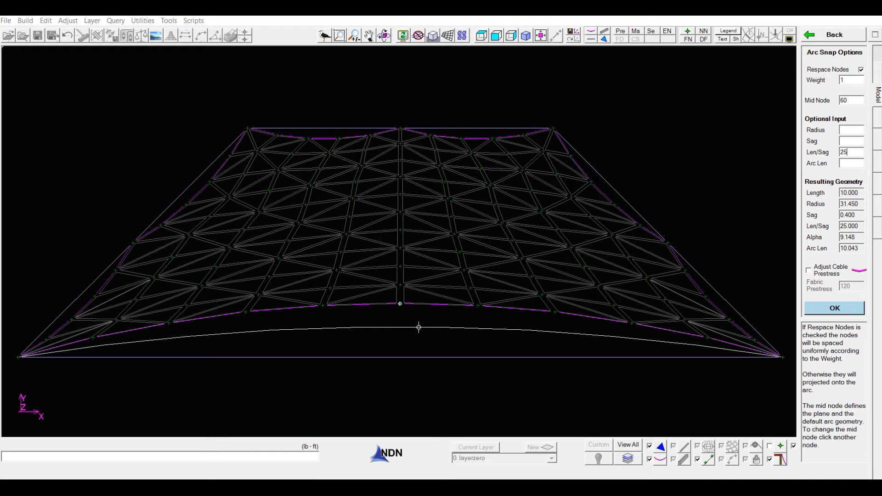
- Snap the lower edge cables onto an arc with a length-to-sag ratio of 30, keeping the nodes respaced
{"action": "left_click_drag", "start_coordinate": [851, 152], "coordinate": [834, 155]}
{"action": "type", "text": "30"}
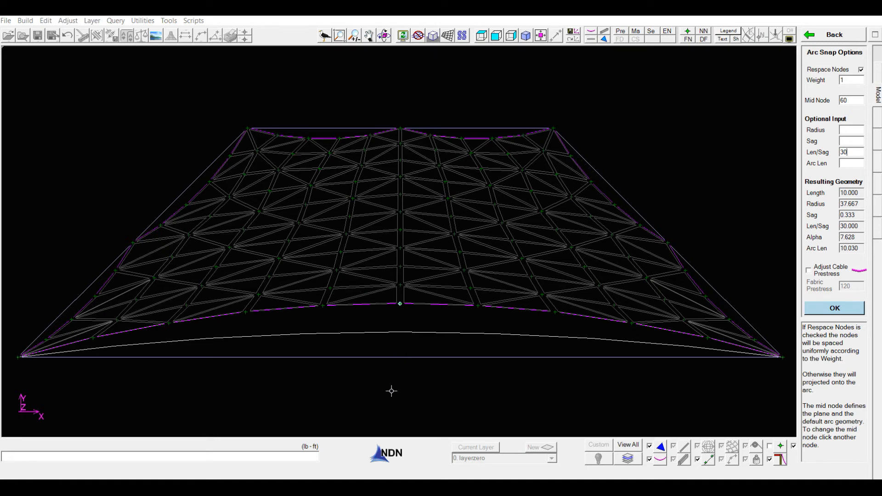
{"action": "key", "text": "Return"}
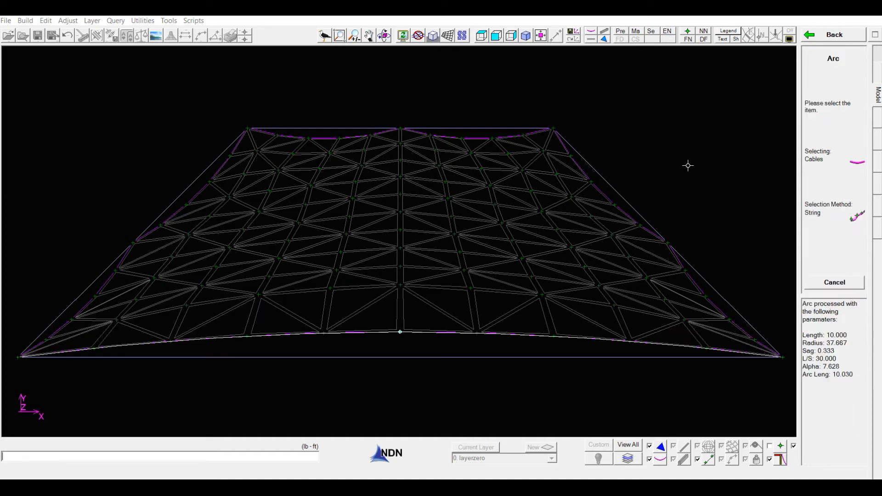
{"action": "key", "text": "Escape"}
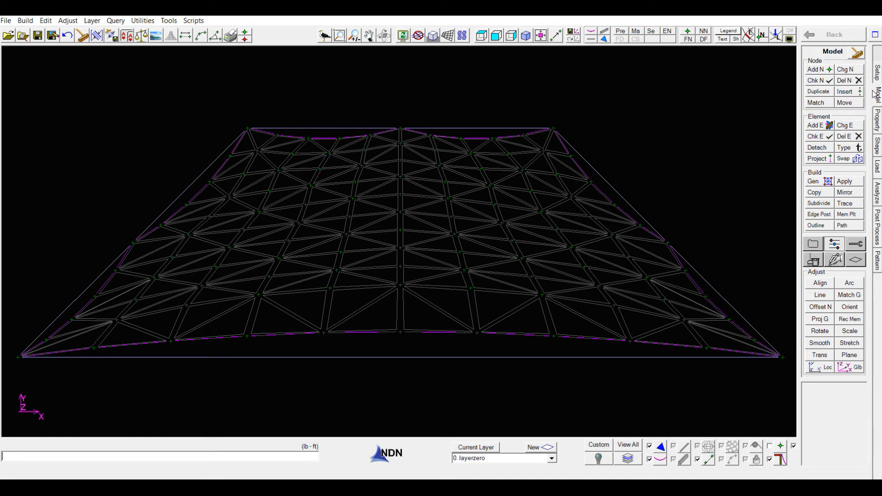
- Smooth the mesh across all membrane elements using the Average smooth method
{"action": "left_click", "coordinate": [820, 343]}
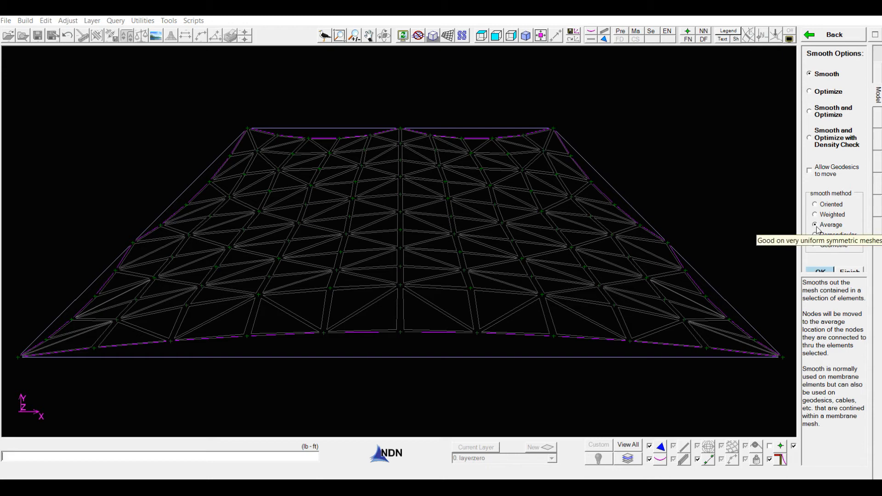
{"action": "left_click", "coordinate": [820, 271]}
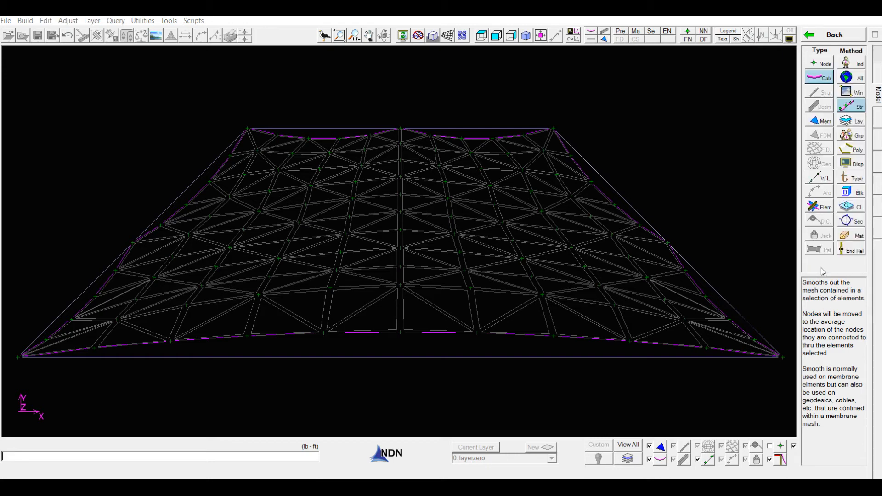
{"action": "left_click", "coordinate": [820, 124]}
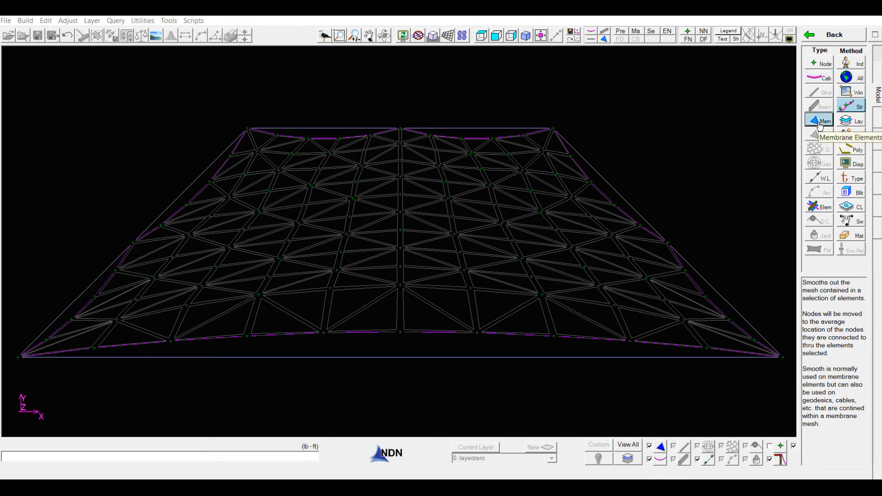
{"action": "left_click", "coordinate": [850, 76]}
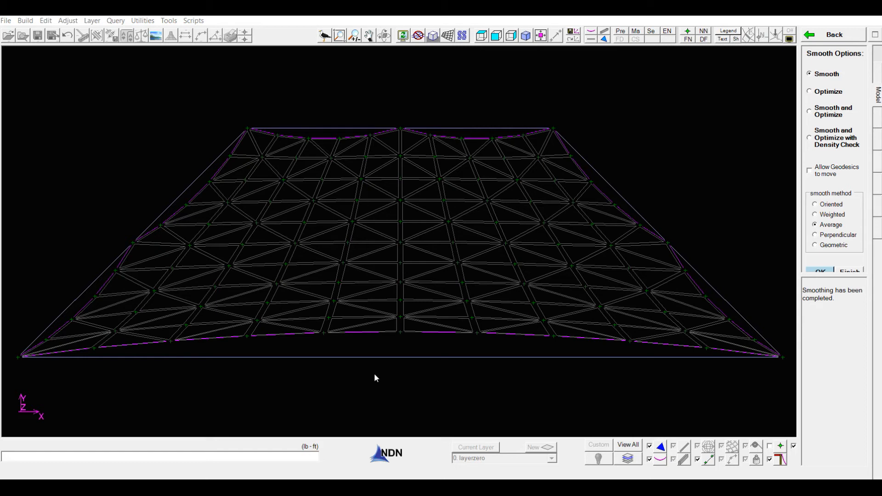
{"action": "left_click", "coordinate": [840, 271]}
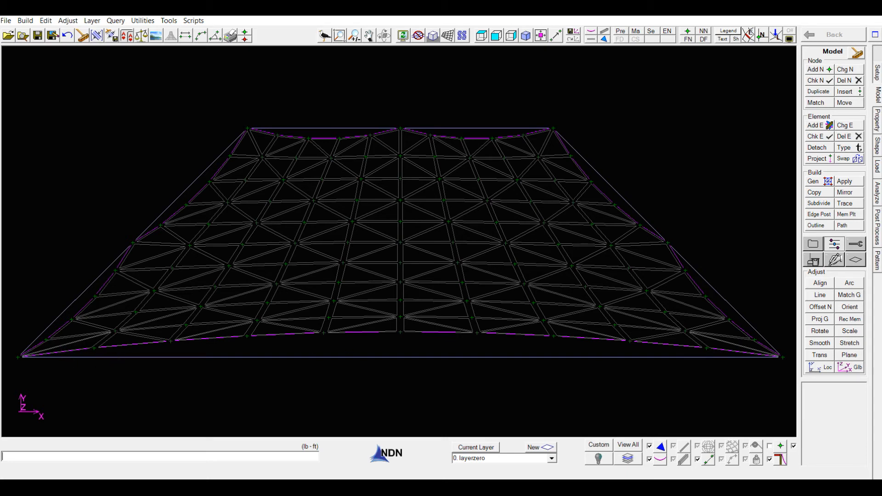
{"action": "left_click", "coordinate": [850, 161]}
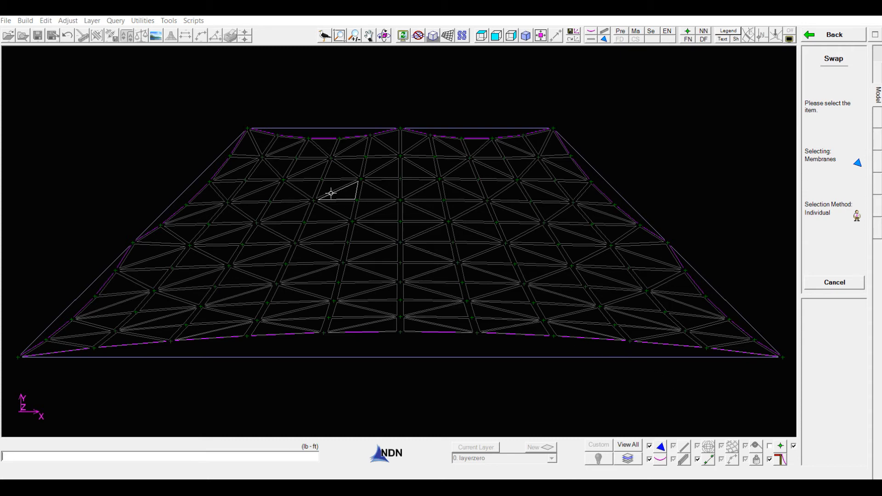
{"action": "key", "text": "Escape"}
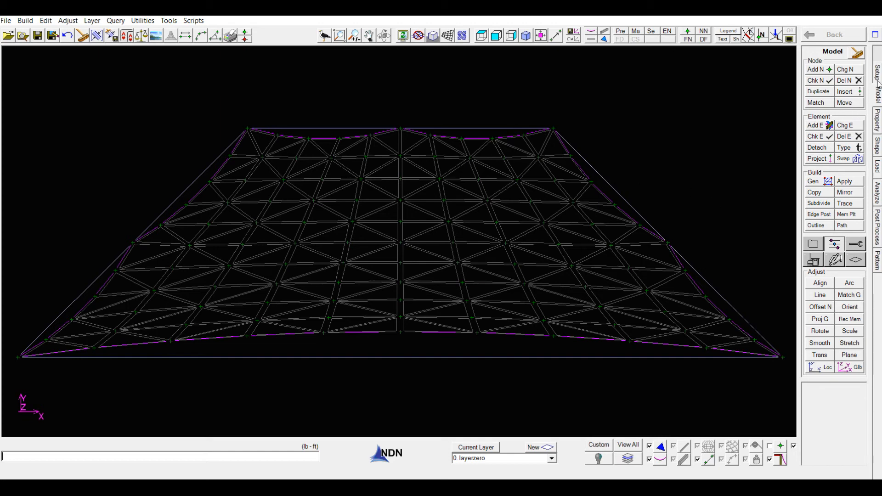
- Change the seven straight perimeter worklines around the membrane to the Beam element type (20)
{"action": "left_click", "coordinate": [850, 149]}
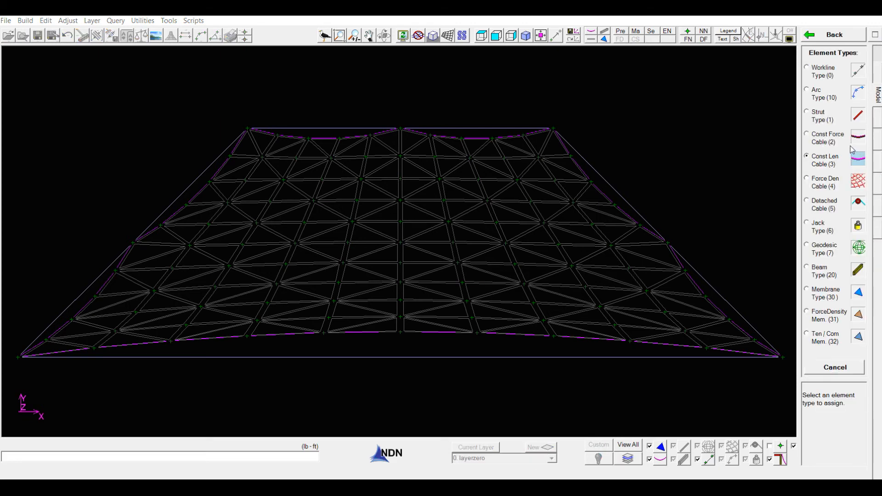
{"action": "left_click", "coordinate": [858, 270]}
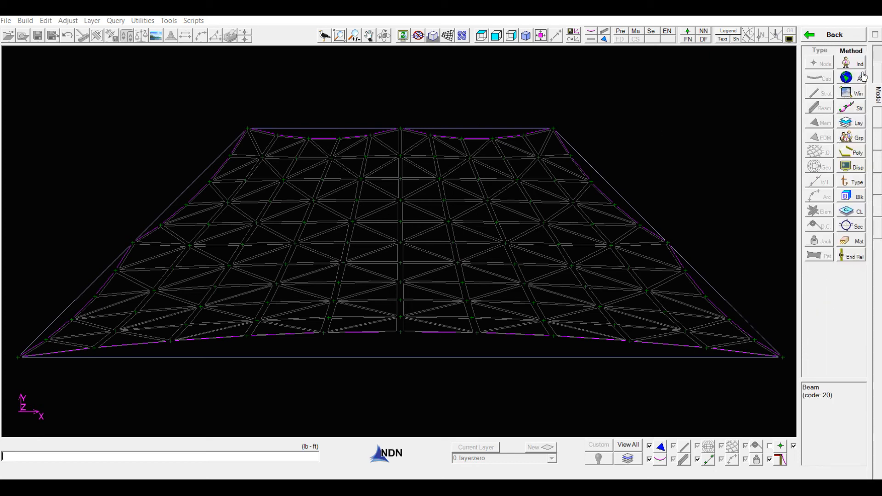
{"action": "left_click", "coordinate": [847, 67]}
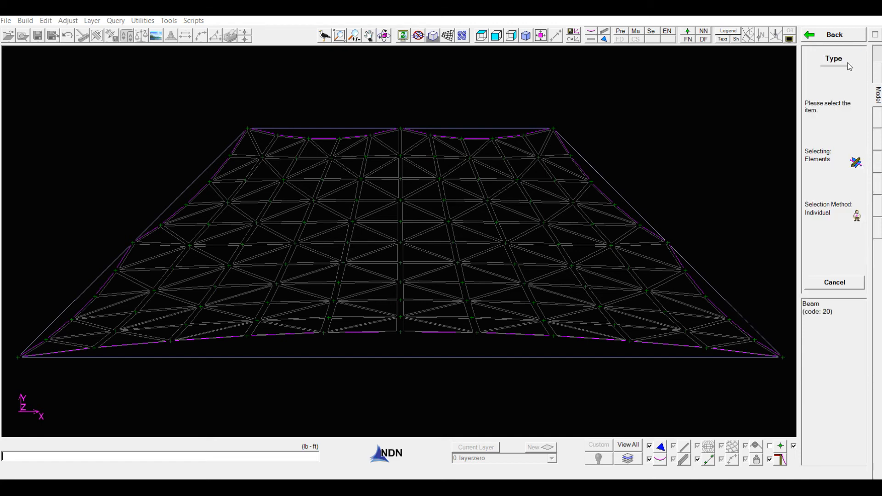
{"action": "left_click", "coordinate": [716, 292]}
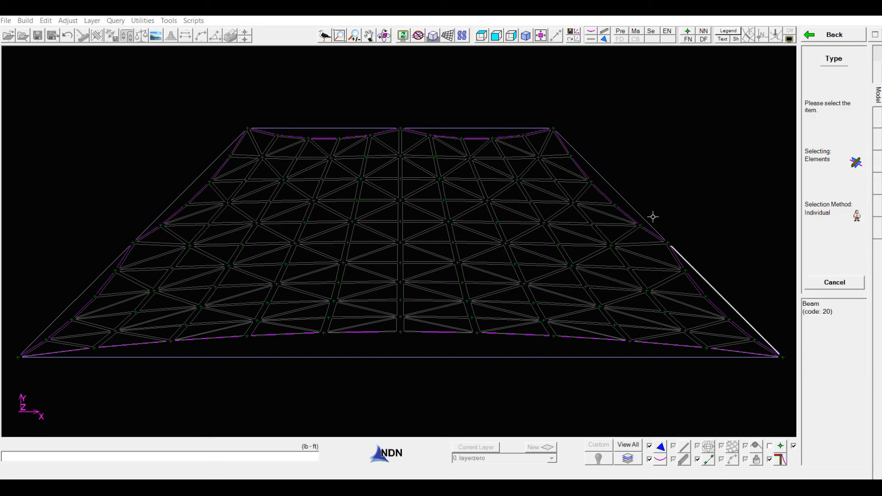
{"action": "left_click", "coordinate": [627, 200]}
{"action": "left_click", "coordinate": [482, 126]}
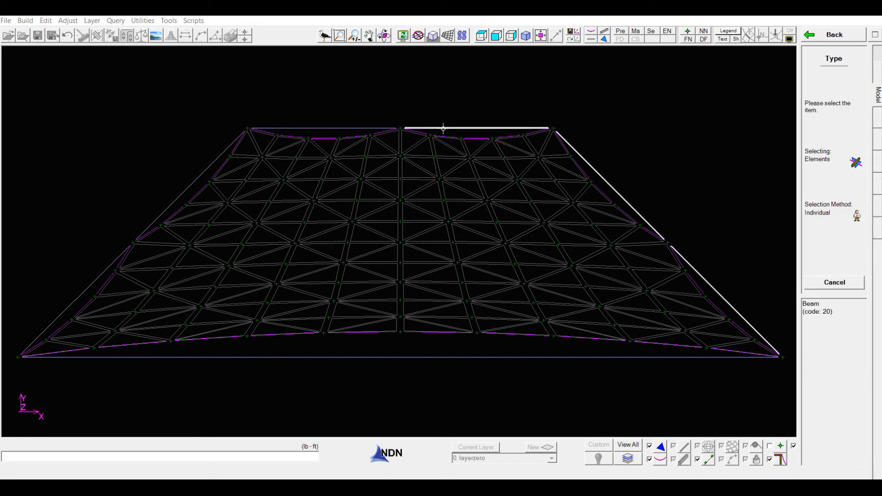
{"action": "left_click", "coordinate": [341, 128]}
{"action": "left_click", "coordinate": [182, 191]}
{"action": "left_click", "coordinate": [105, 270]}
{"action": "left_click", "coordinate": [291, 357]}
{"action": "right_click", "coordinate": [292, 391]}
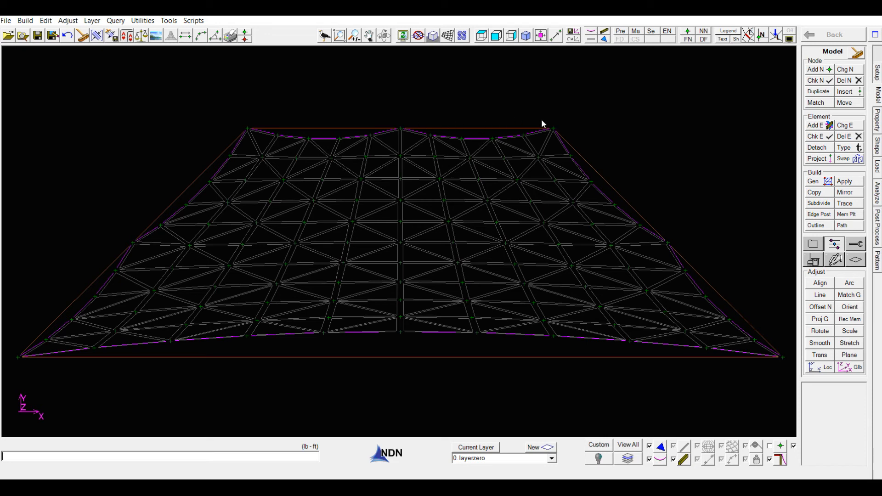
- Subdivide the six beams along both sloping sides and the short upper edge into 3 segments each
{"action": "left_click", "coordinate": [819, 203]}
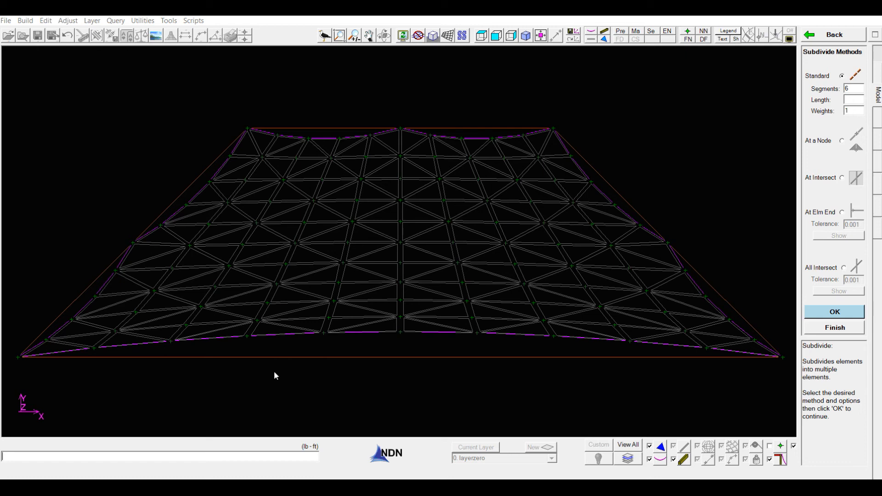
{"action": "left_click_drag", "start_coordinate": [853, 89], "coordinate": [835, 84]}
{"action": "type", "text": "3"}
{"action": "left_click", "coordinate": [835, 313]}
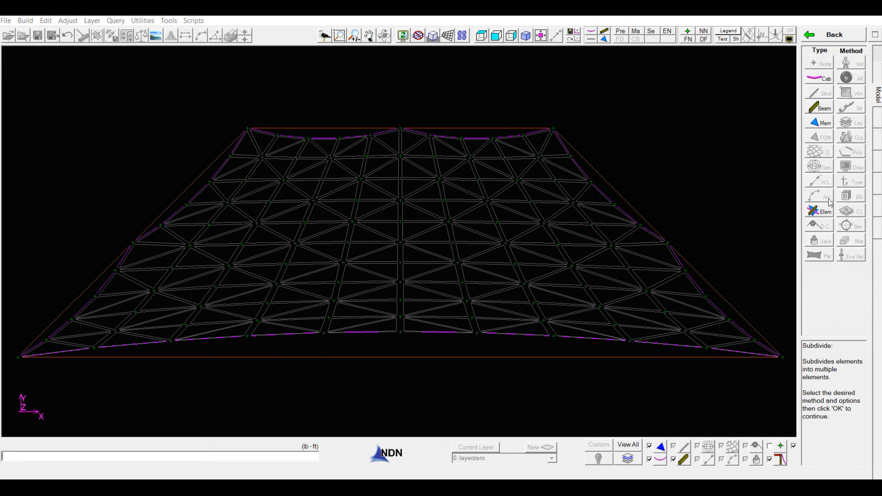
{"action": "left_click", "coordinate": [825, 109]}
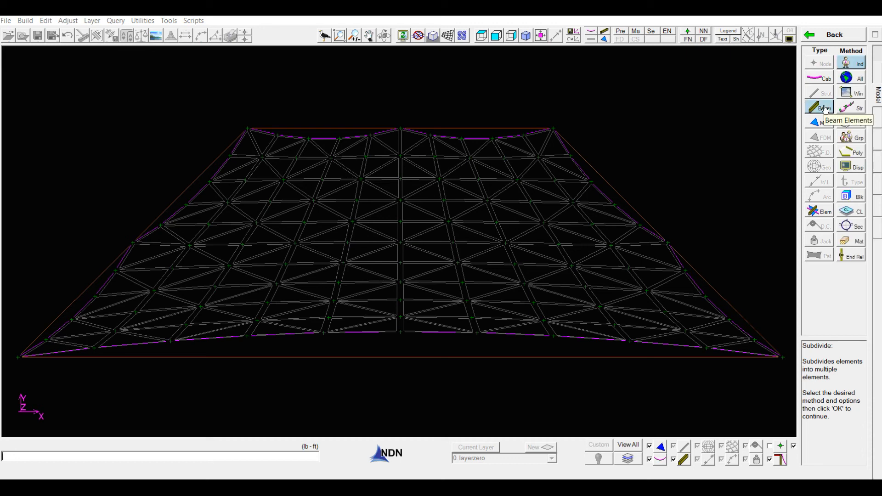
{"action": "left_click", "coordinate": [850, 64]}
{"action": "left_click", "coordinate": [729, 299]}
{"action": "left_click", "coordinate": [605, 181]}
{"action": "left_click", "coordinate": [453, 130]}
{"action": "left_click", "coordinate": [335, 130]}
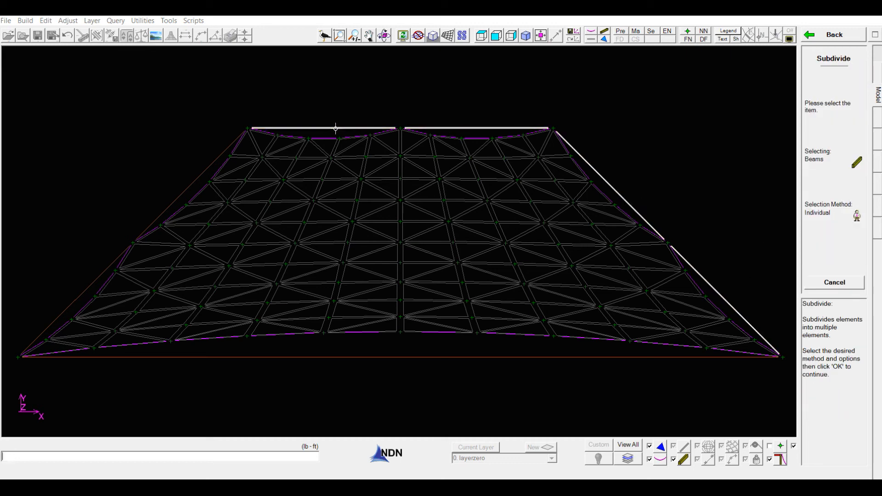
{"action": "left_click", "coordinate": [163, 206]}
{"action": "left_click", "coordinate": [109, 270]}
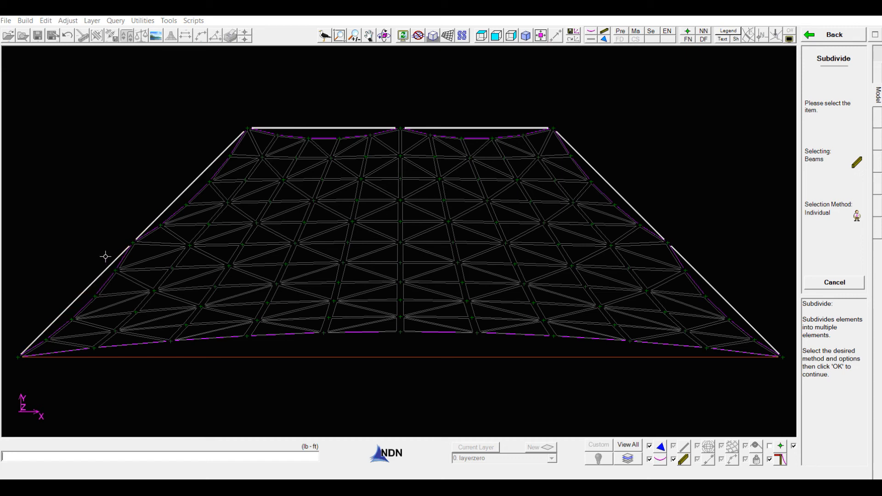
{"action": "right_click", "coordinate": [104, 257]}
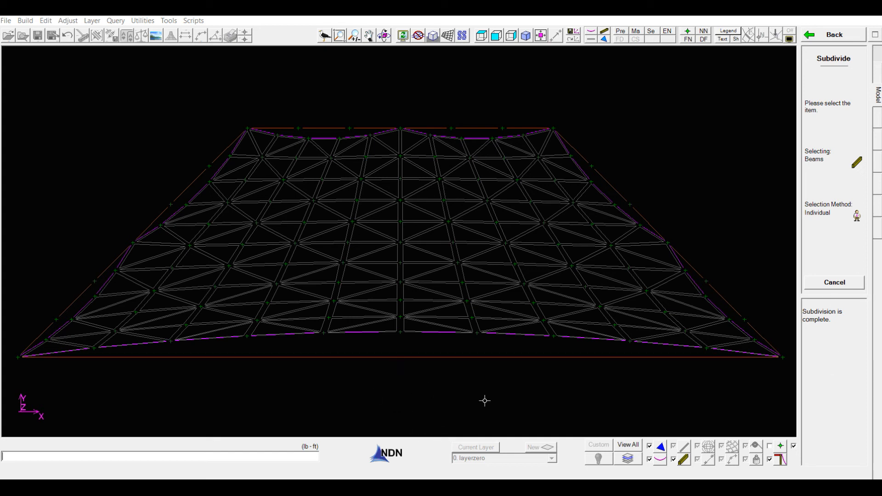
- Subdivide the long lower edge beam into 6 segments
{"action": "right_click", "coordinate": [670, 174]}
{"action": "double_click", "coordinate": [857, 88]}
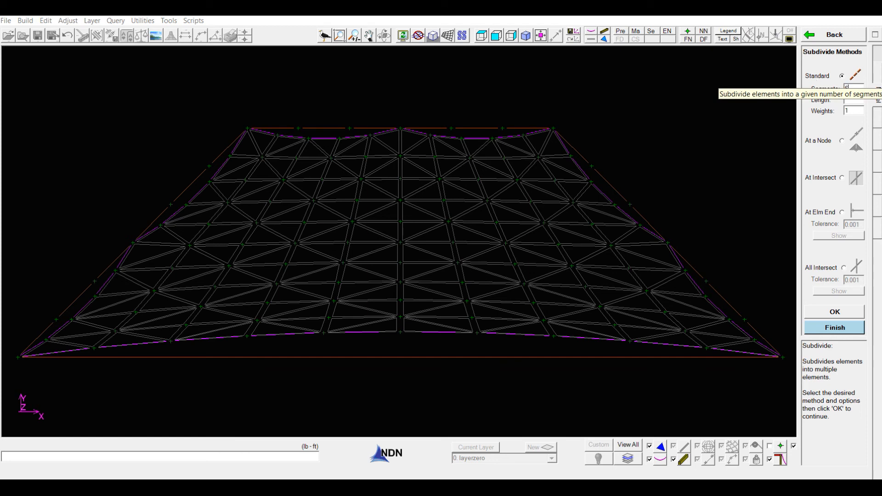
{"action": "type", "text": "6"}
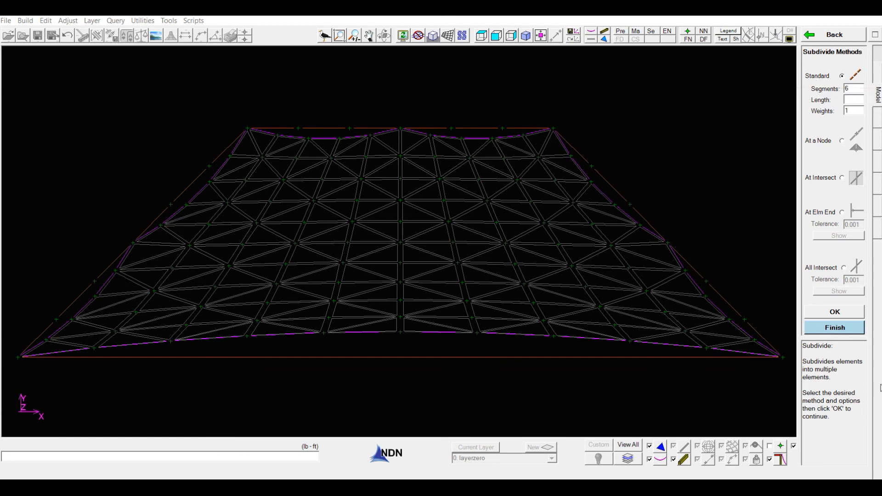
{"action": "left_click", "coordinate": [833, 314]}
{"action": "left_click", "coordinate": [849, 67]}
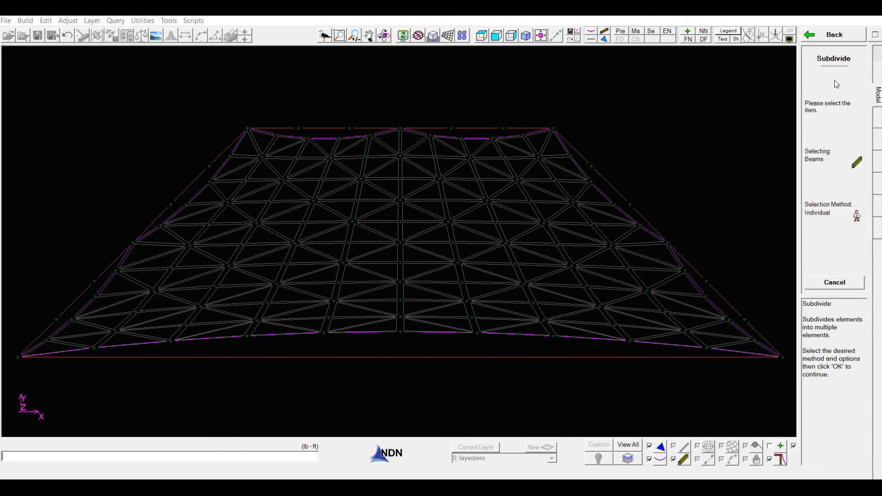
{"action": "left_click", "coordinate": [411, 377]}
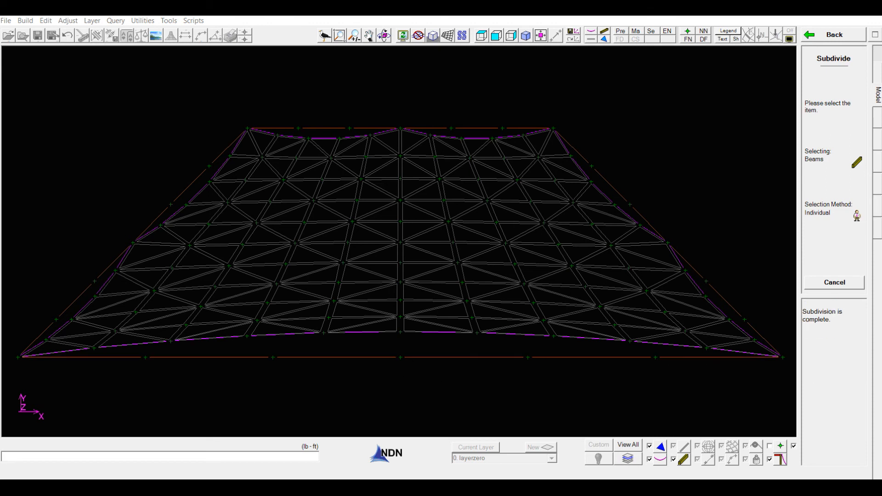
{"action": "key", "text": "Escape"}
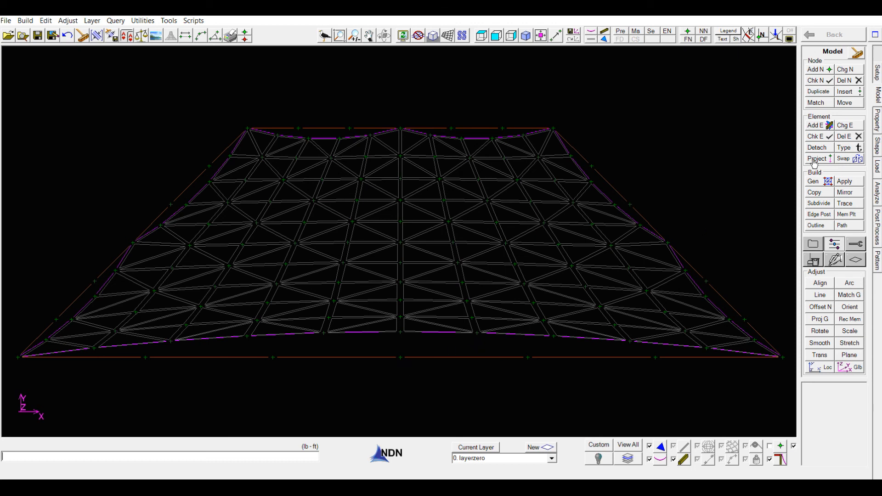
- Change the two arced edge cable strings along the membrane's right sloping side to the Const Len Cable element type (3)
{"action": "left_click", "coordinate": [846, 149]}
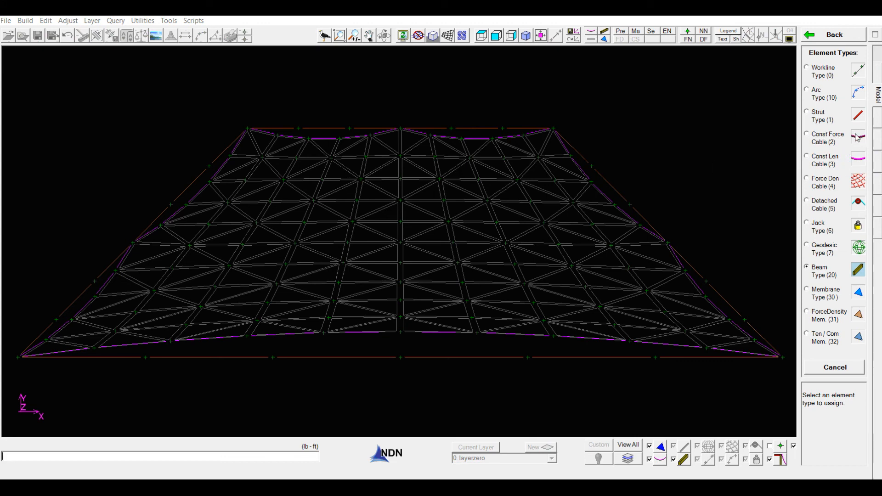
{"action": "left_click", "coordinate": [858, 162]}
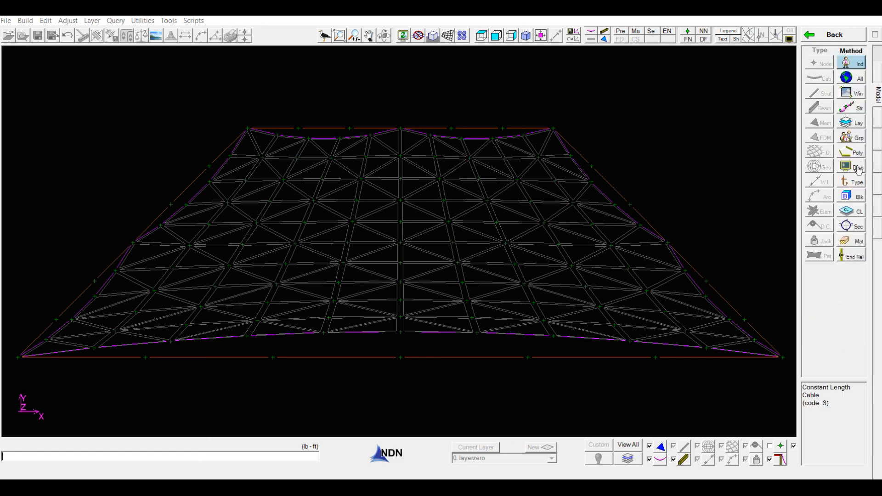
{"action": "left_click", "coordinate": [847, 108]}
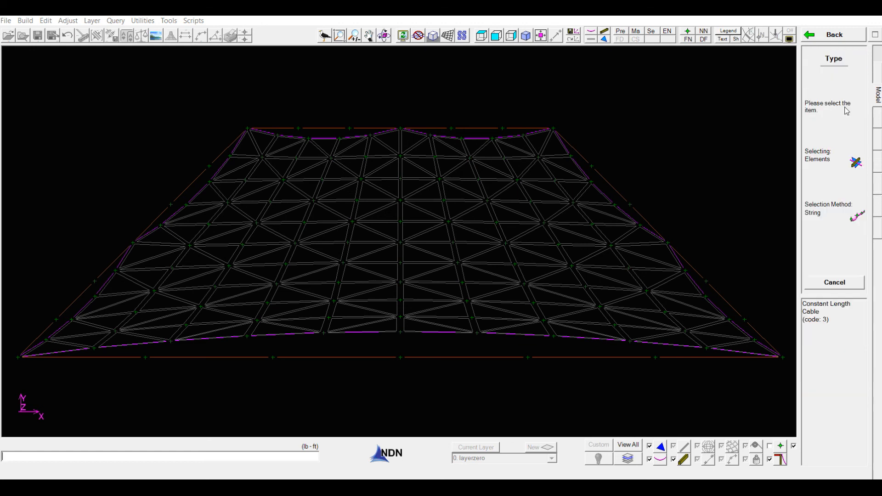
{"action": "left_click", "coordinate": [767, 348]}
{"action": "left_click", "coordinate": [676, 260]}
{"action": "key", "text": "Return"}
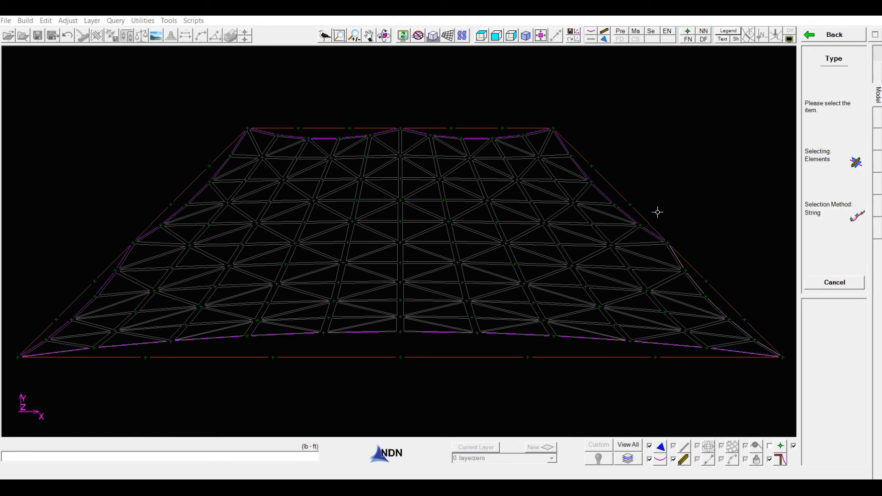
{"action": "left_click", "coordinate": [564, 148]}
{"action": "key", "text": "Return"}
- Assign the Const Len Cable type to the two arced cable strings along the membrane's short upper edge
{"action": "left_click", "coordinate": [536, 132]}
{"action": "left_click", "coordinate": [414, 134]}
{"action": "key", "text": "Return"}
{"action": "left_click", "coordinate": [262, 133]}
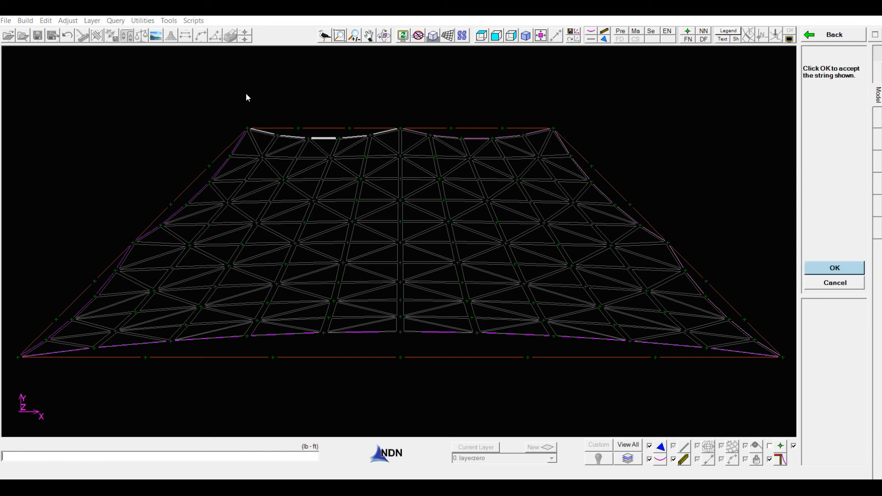
{"action": "key", "text": "Return"}
- Assign the Const Len Cable type to the two cable strings along the membrane's left sloping side
{"action": "left_click", "coordinate": [238, 142]}
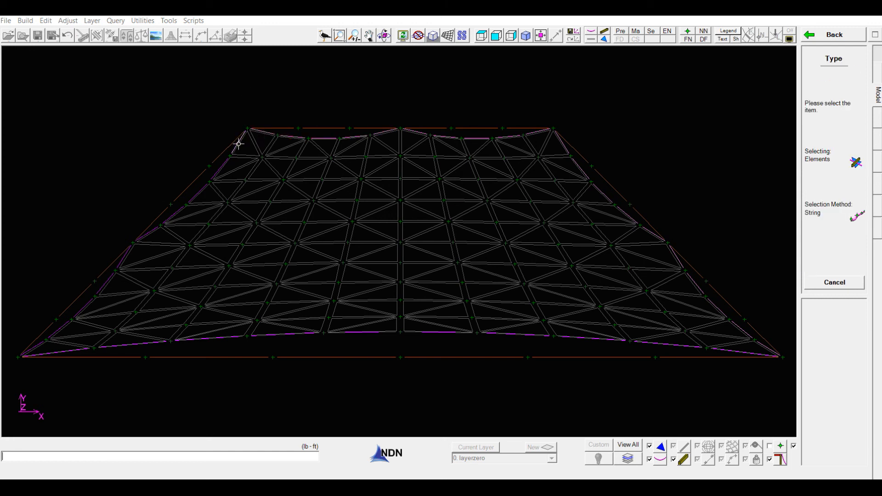
{"action": "left_click", "coordinate": [145, 235]}
{"action": "key", "text": "Return"}
{"action": "left_click", "coordinate": [124, 256]}
{"action": "left_click", "coordinate": [35, 347]}
{"action": "key", "text": "Return"}
- Assign the Const Len Cable type to the full cable string along the membrane's long lower edge and end the type assignment
{"action": "left_click", "coordinate": [60, 353]}
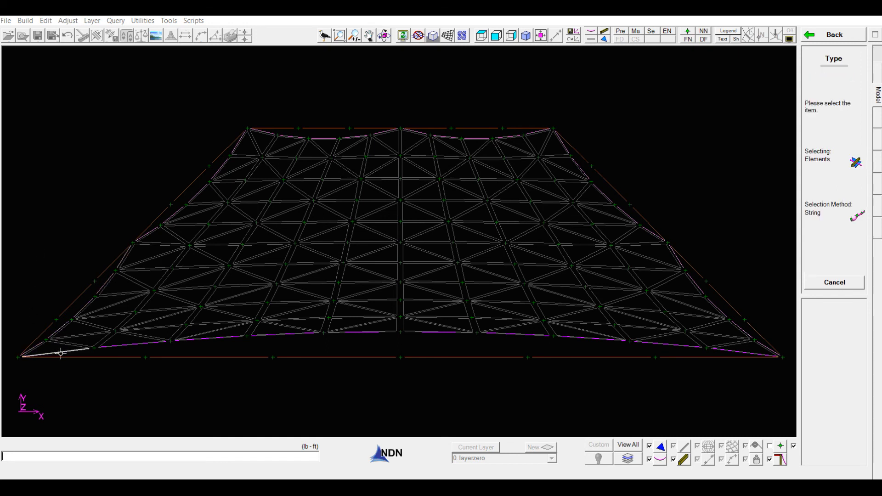
{"action": "left_click", "coordinate": [734, 352]}
{"action": "key", "text": "Return"}
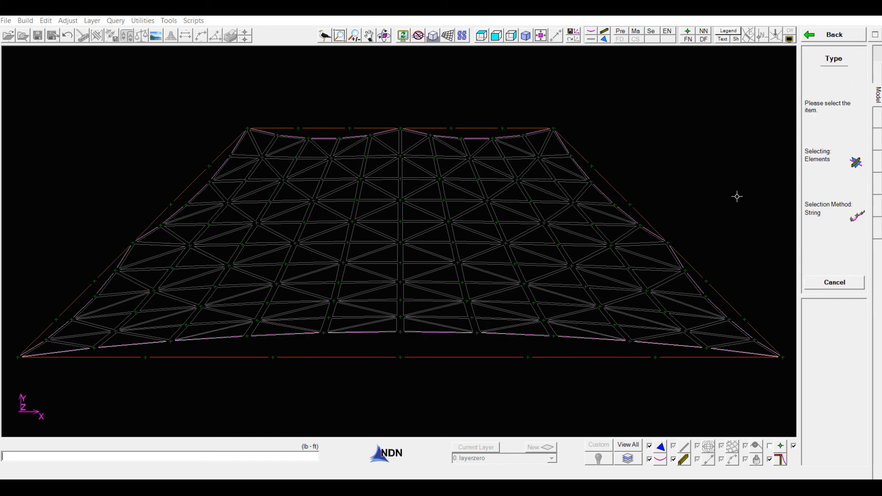
{"action": "key", "text": "Escape"}
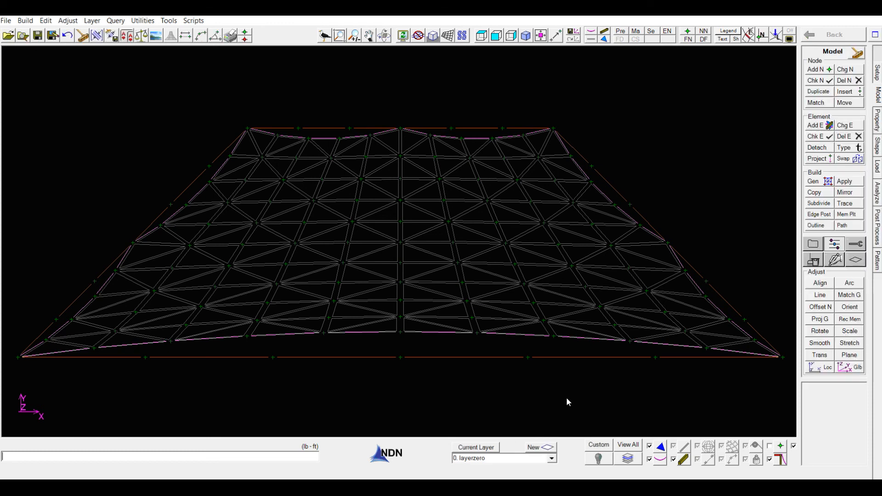